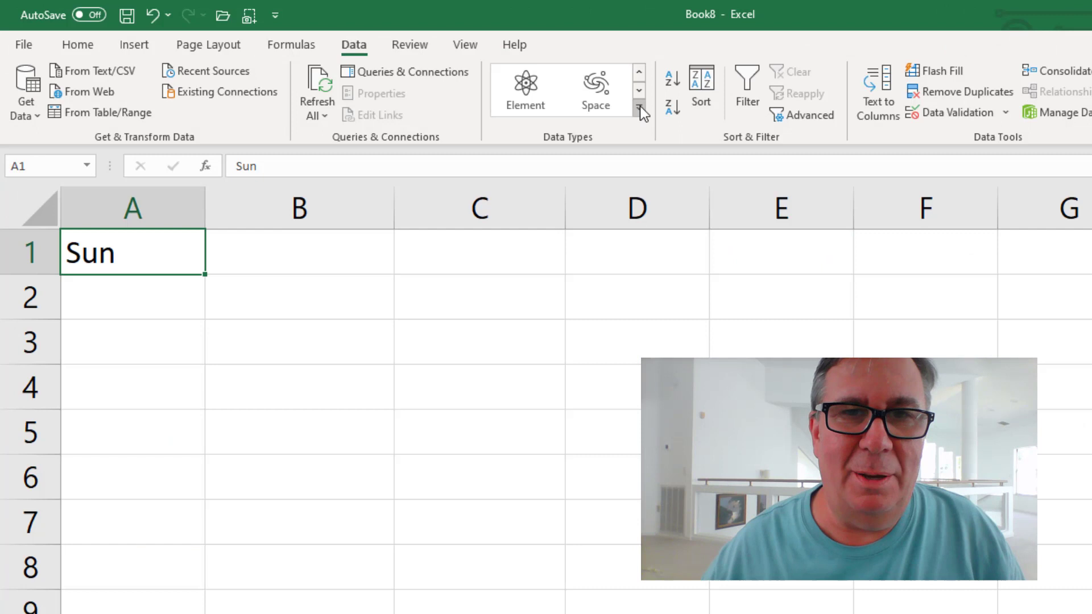
Convert Sun in A1 to the Space data type and extract its current sky properties into B1
{"action": "left_click", "coordinate": [639, 107]}
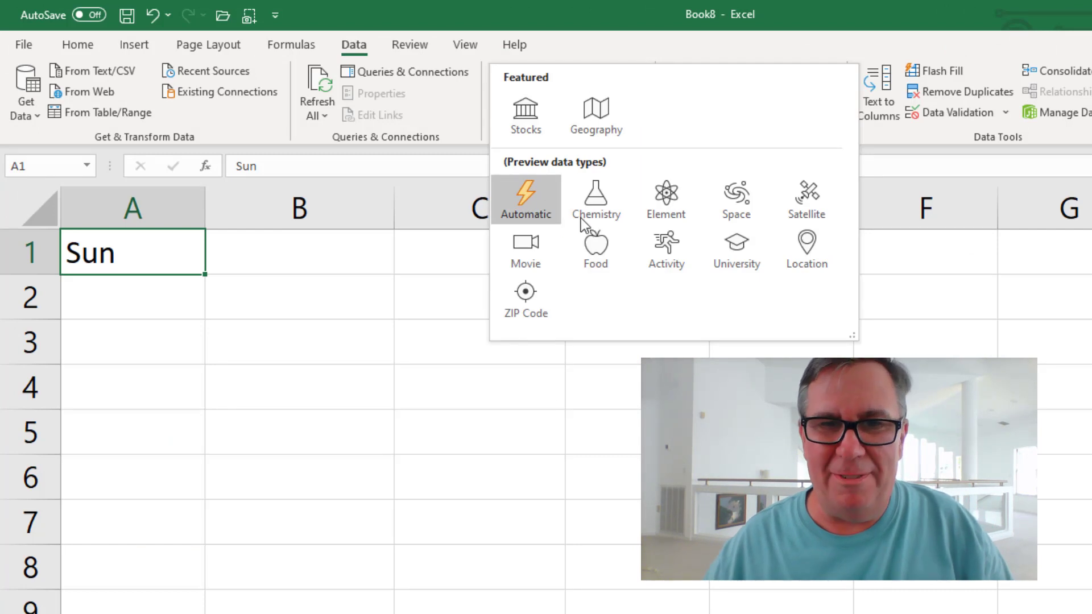
{"action": "left_click", "coordinate": [747, 207]}
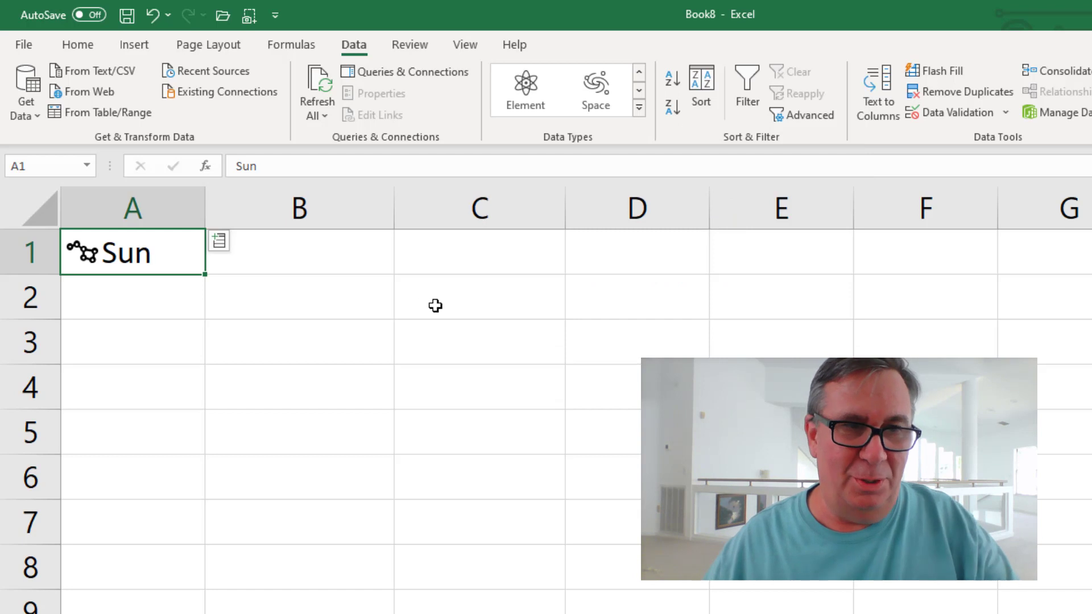
{"action": "left_click", "coordinate": [87, 255]}
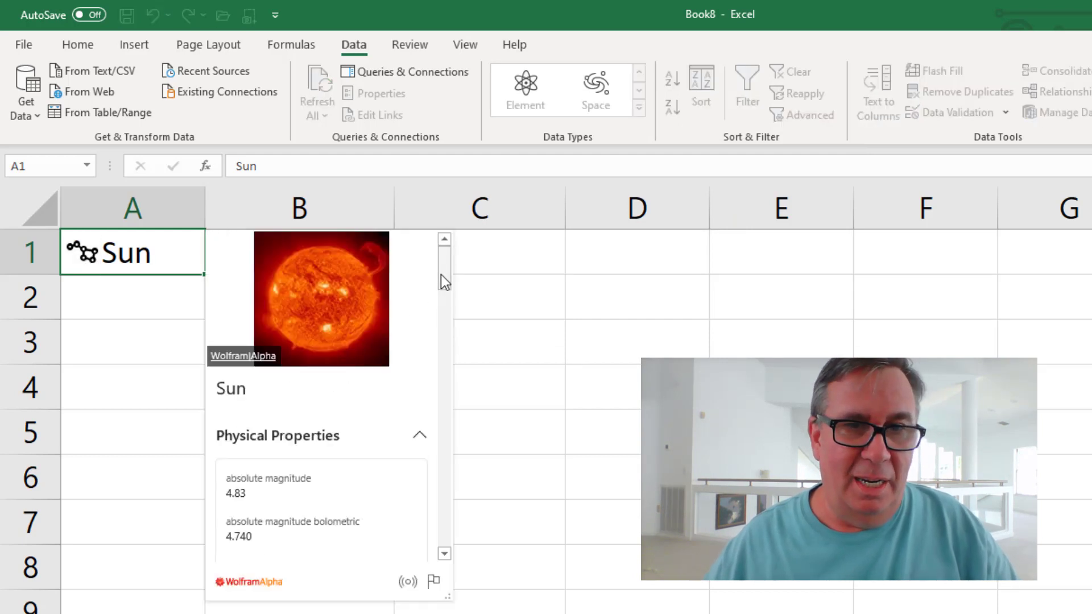
{"action": "left_click_drag", "start_coordinate": [441, 274], "coordinate": [442, 522]}
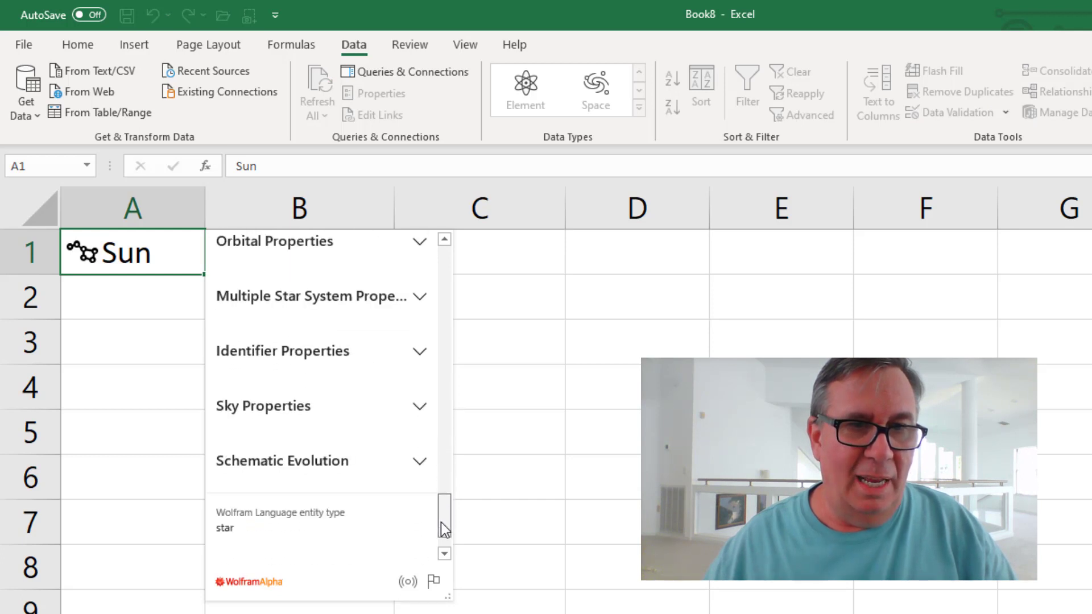
{"action": "left_click", "coordinate": [419, 407]}
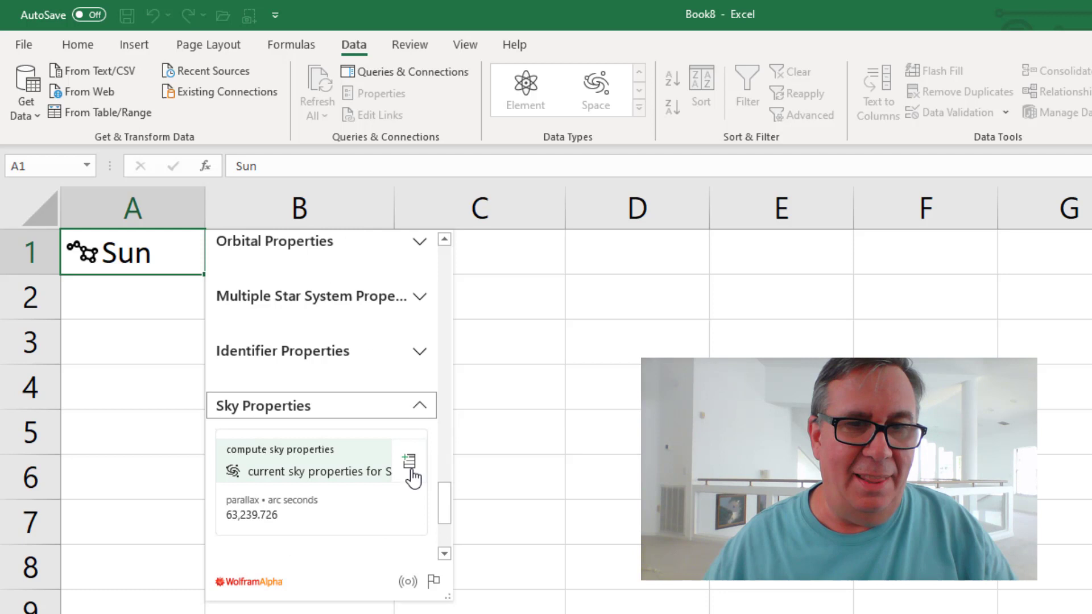
{"action": "left_click", "coordinate": [411, 465]}
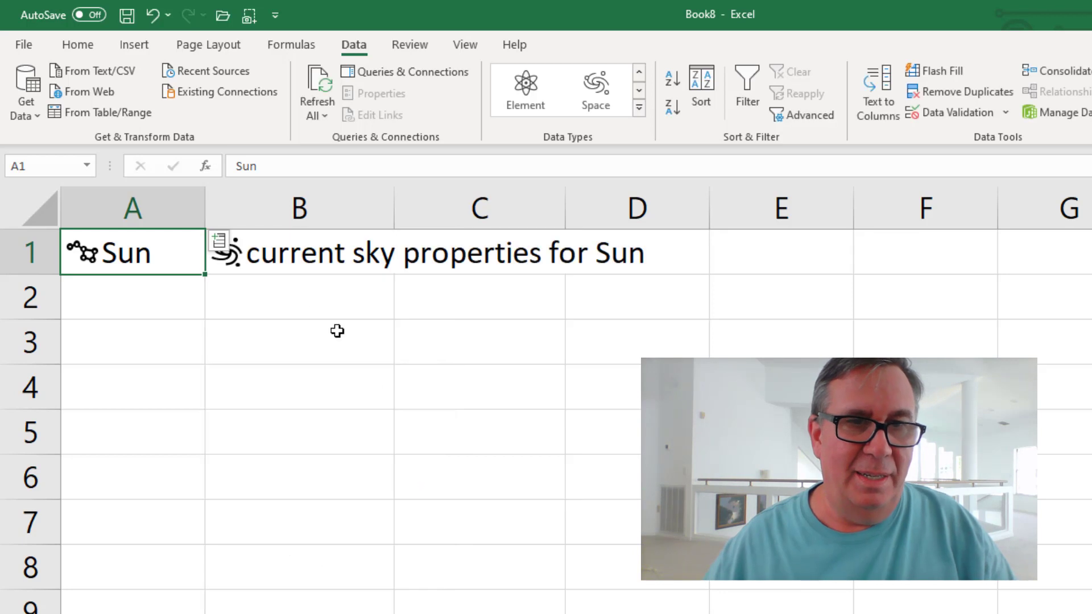
Enter =B1.[above the horizon] in B2, showing TRUE
{"action": "left_click", "coordinate": [311, 302]}
{"action": "type", "text": "="}
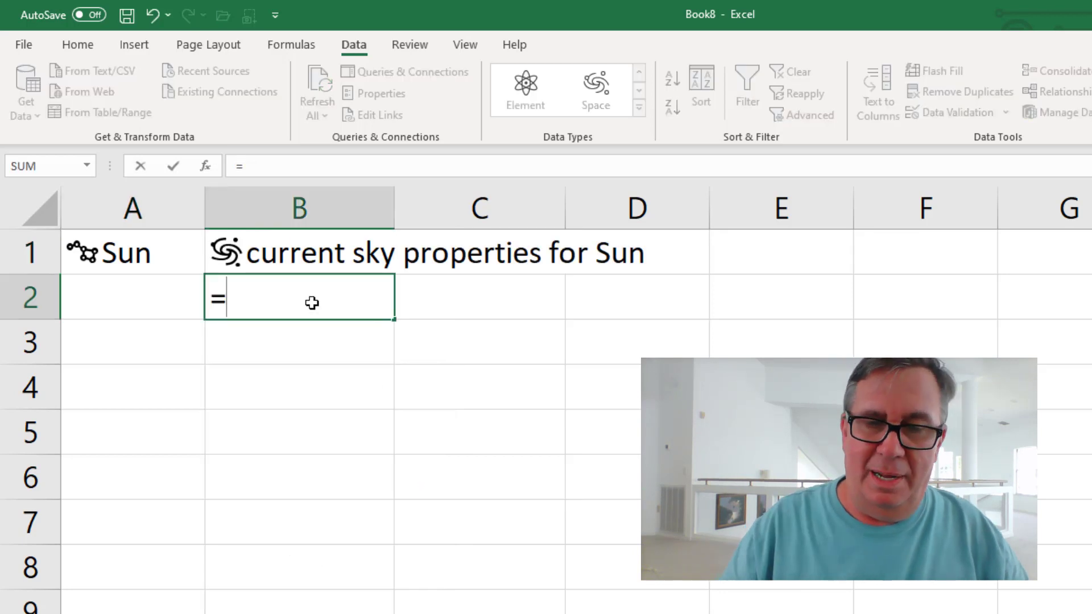
{"action": "key", "text": "Up"}
{"action": "type", "text": "."}
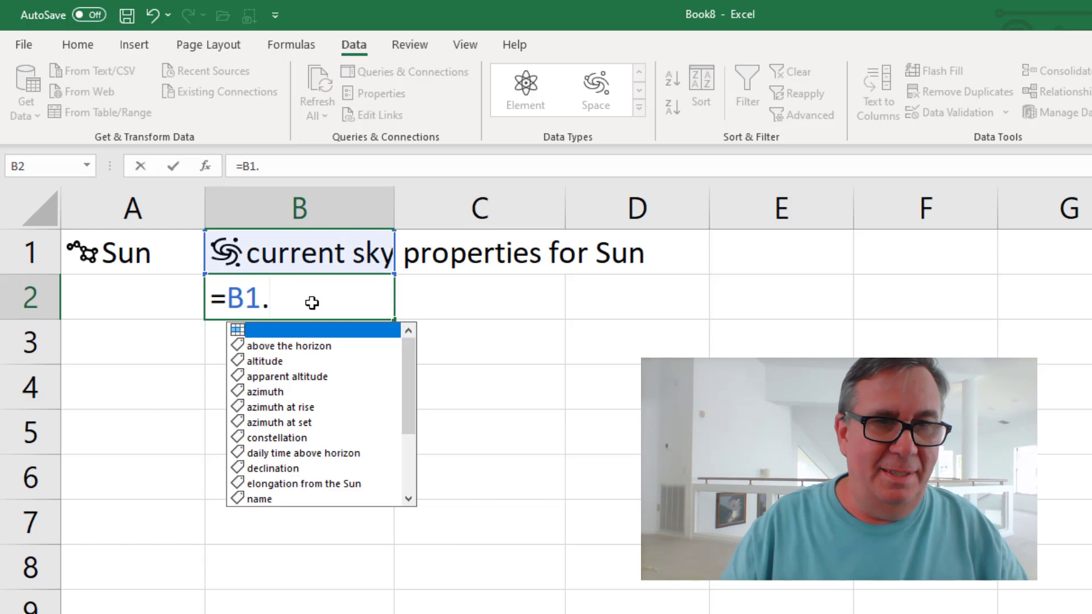
{"action": "key", "text": "Down"}
{"action": "key", "text": "Tab"}
{"action": "key", "text": "Return"}
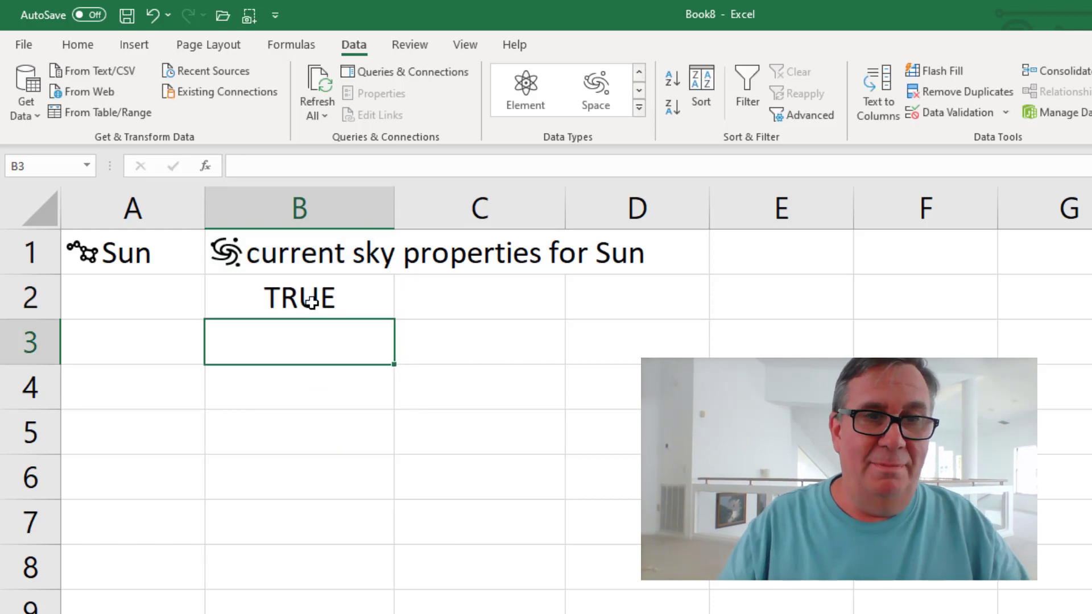
Enter =B1.[daily time above horizon] in B3 (12.9), then edit B4's next rise formula
{"action": "type", "text": "="}
{"action": "key", "text": "Up"}
{"action": "key", "text": "Up"}
{"action": "type", "text": "."}
{"action": "key", "text": "Down"}
{"action": "key", "text": "Tab"}
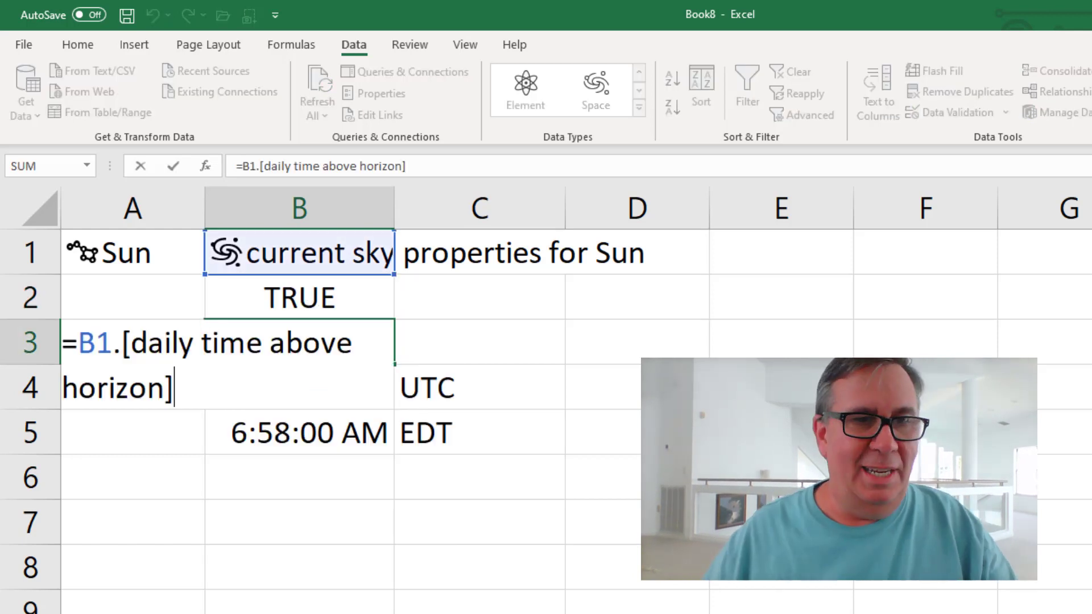
{"action": "key", "text": "Return"}
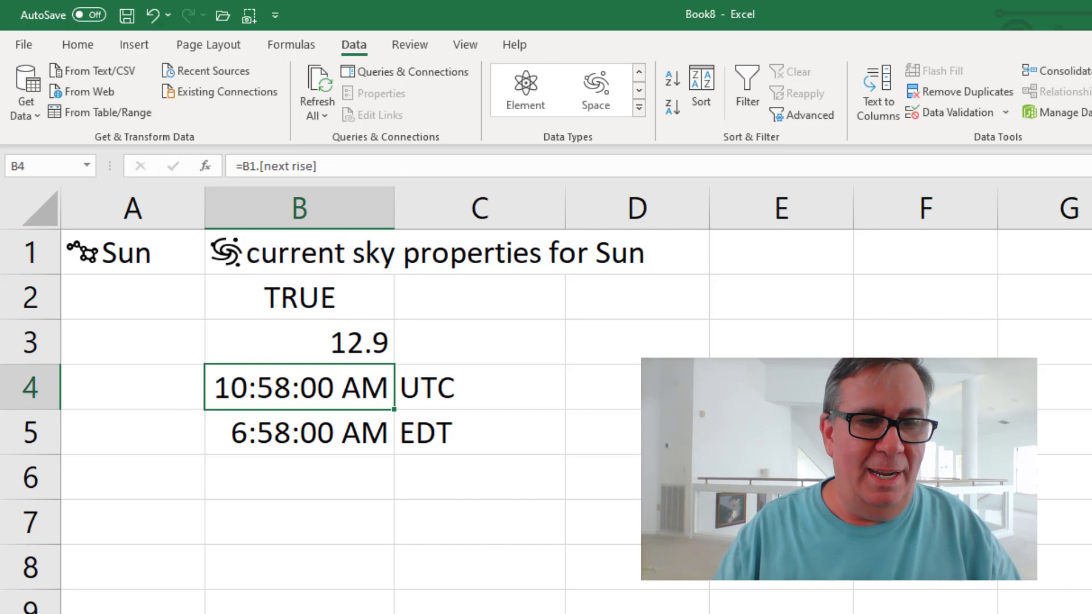
{"action": "key", "text": "F2"}
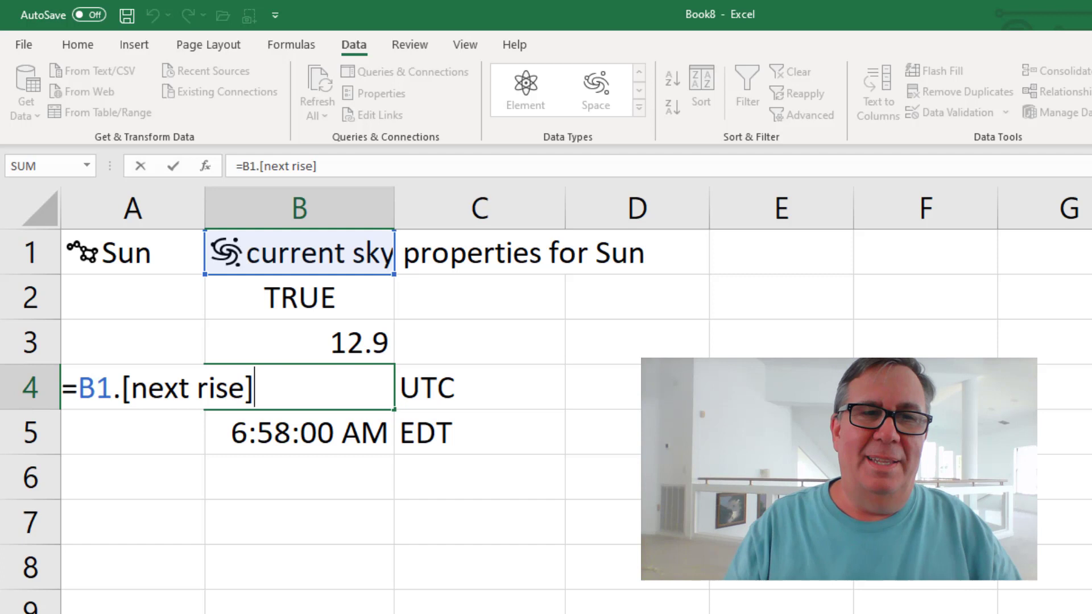
Confirm the =B1.[next rise] formula in B4, then select B2's above the horizon formula
{"action": "key", "text": "Return"}
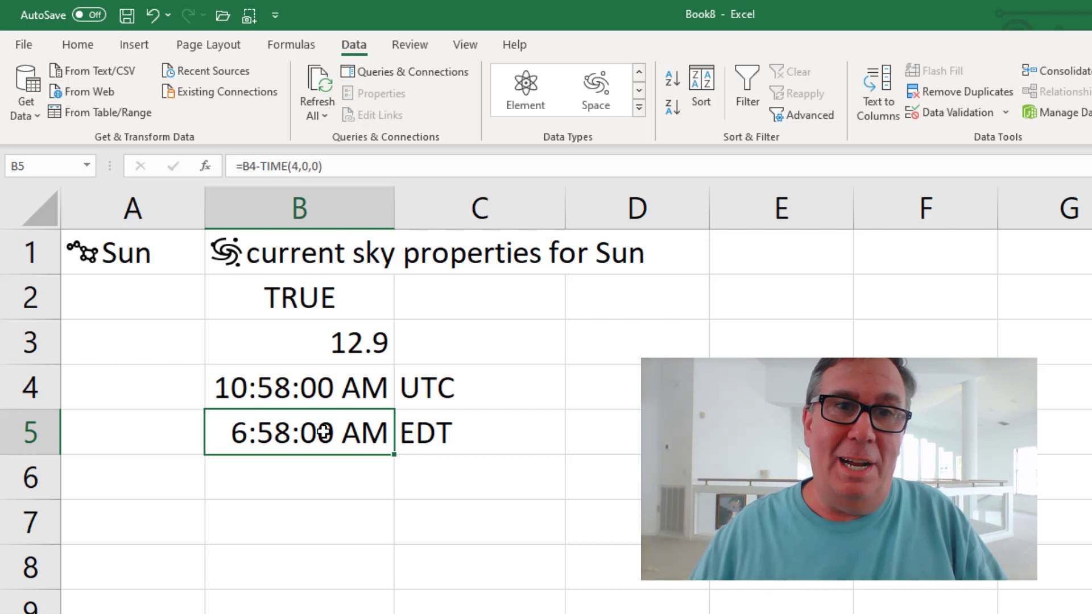
{"action": "left_click", "coordinate": [278, 296]}
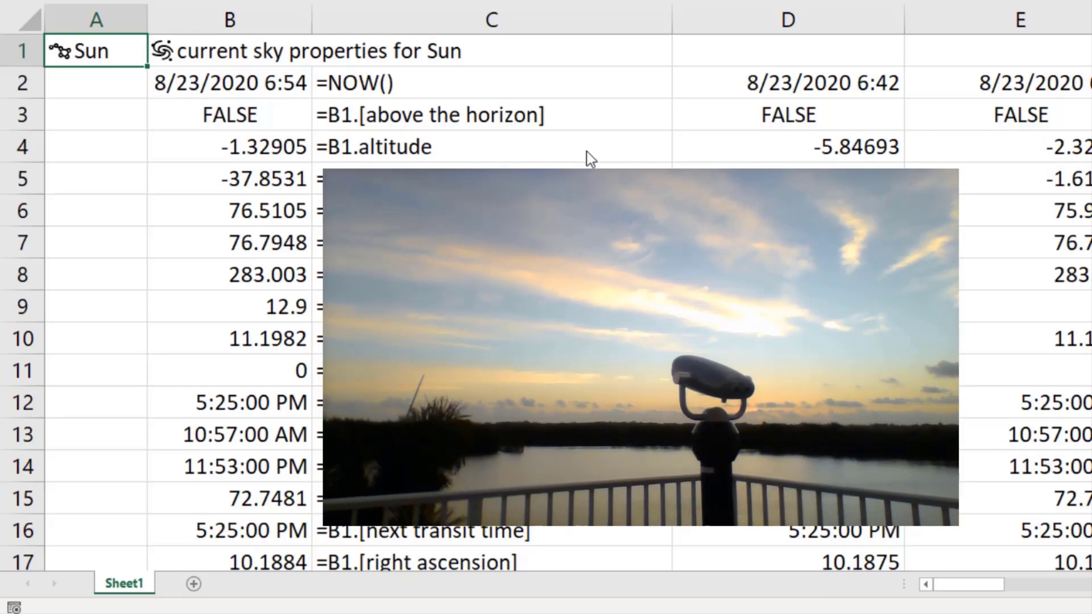
Repeatedly Refresh All (Ctrl+Alt+F5) until the Sun shows TRUE above the horizon with positive altitude
{"action": "key", "text": "ctrl+alt+F5"}
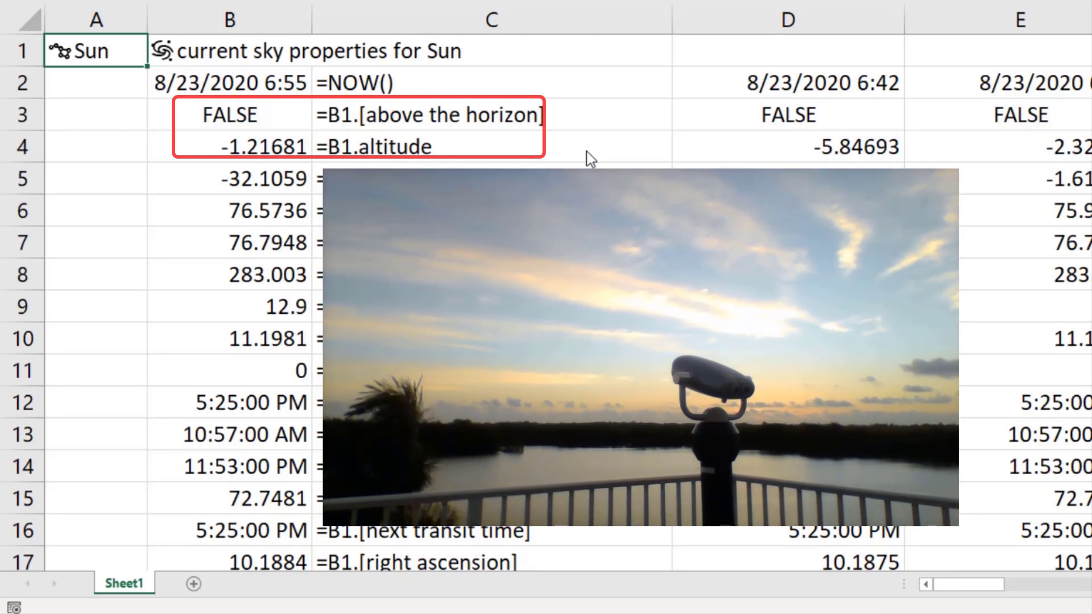
{"action": "key", "text": "ctrl+alt+F5"}
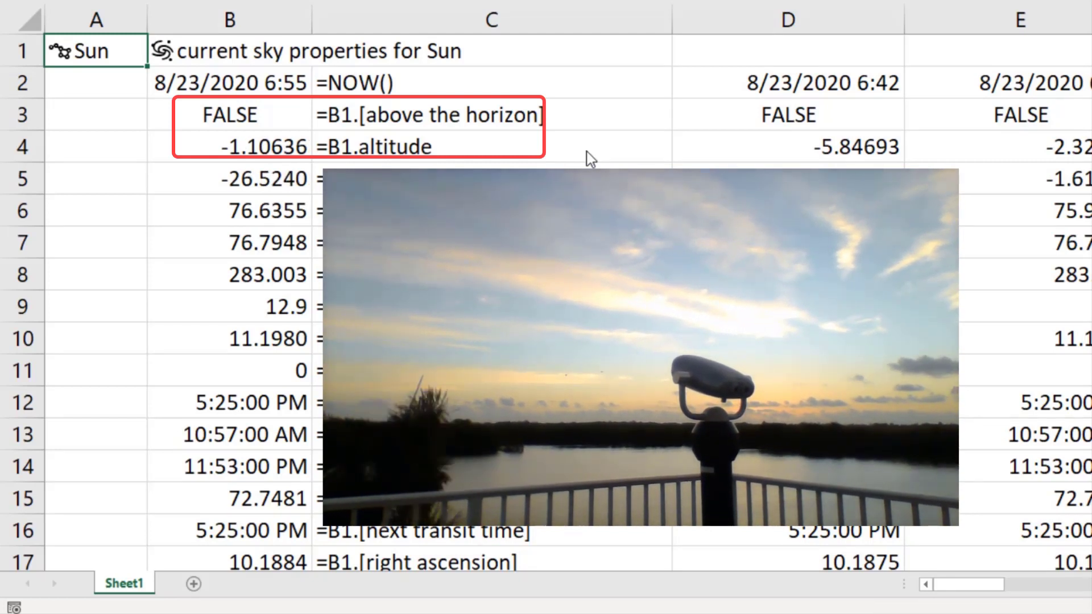
{"action": "key", "text": "ctrl+alt+F5"}
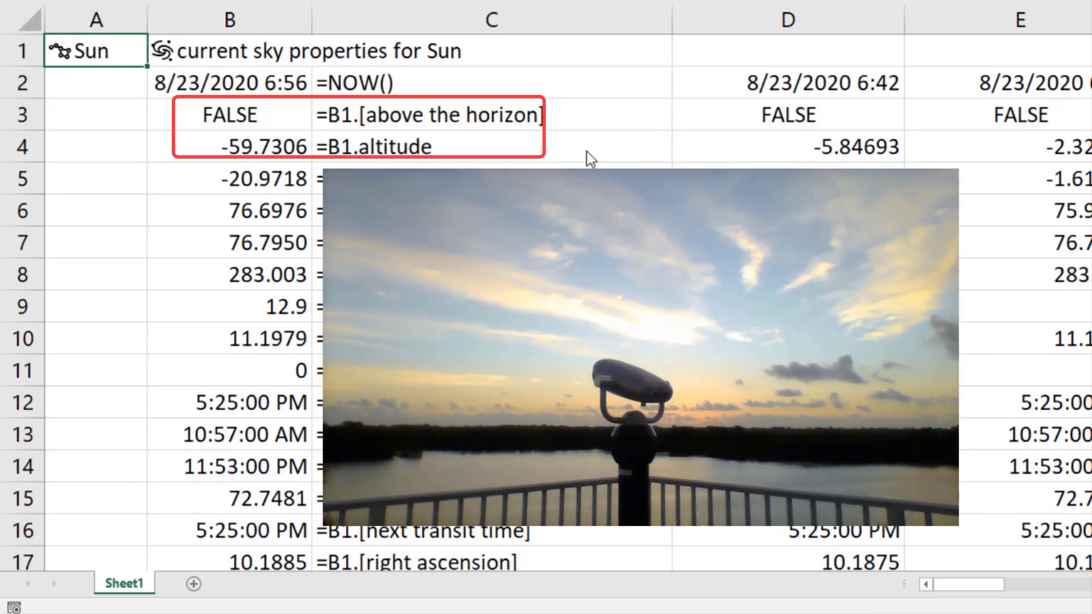
{"action": "key", "text": "ctrl+alt+F5"}
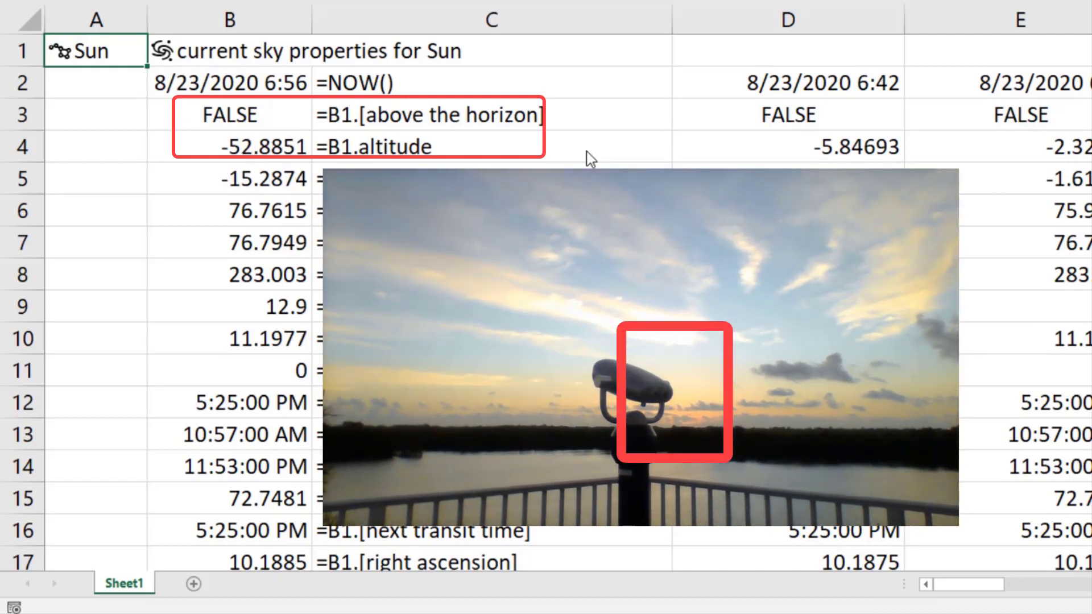
{"action": "key", "text": "ctrl+alt+F5"}
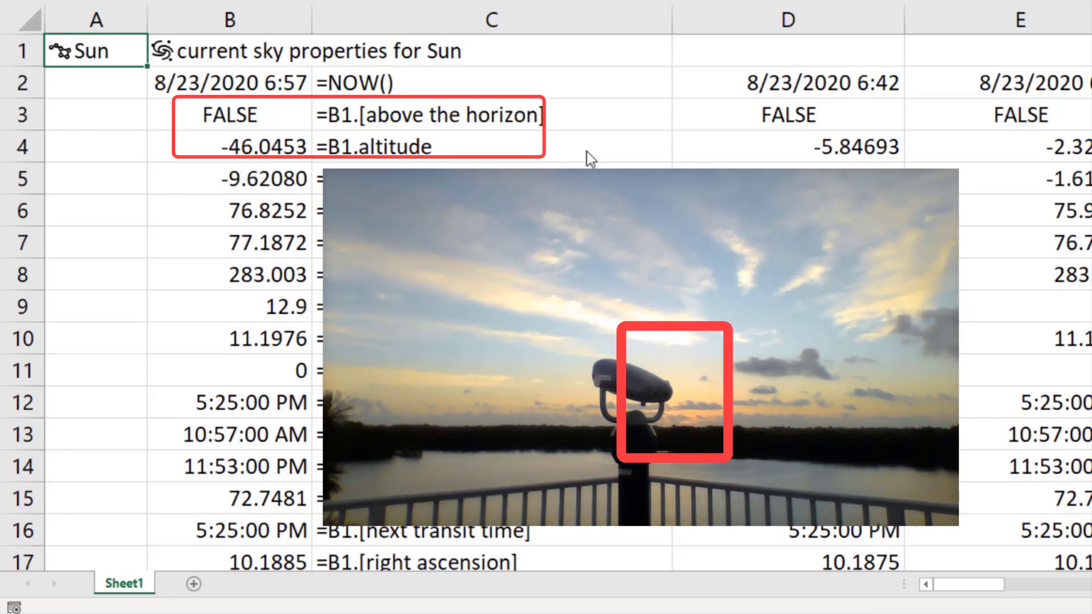
{"action": "key", "text": "ctrl+alt+F5"}
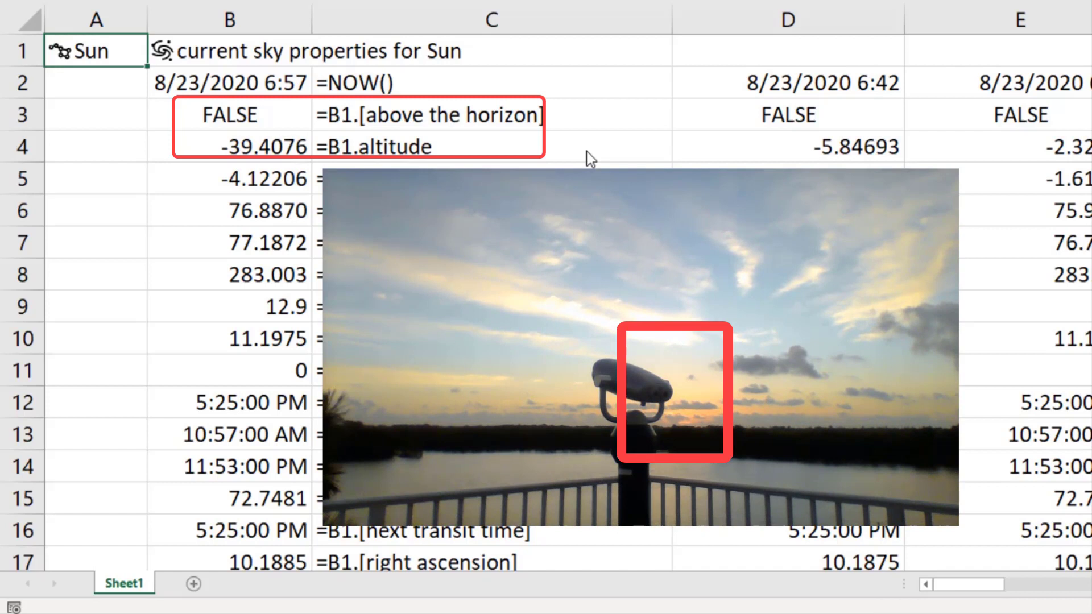
{"action": "key", "text": "ctrl+alt+F5"}
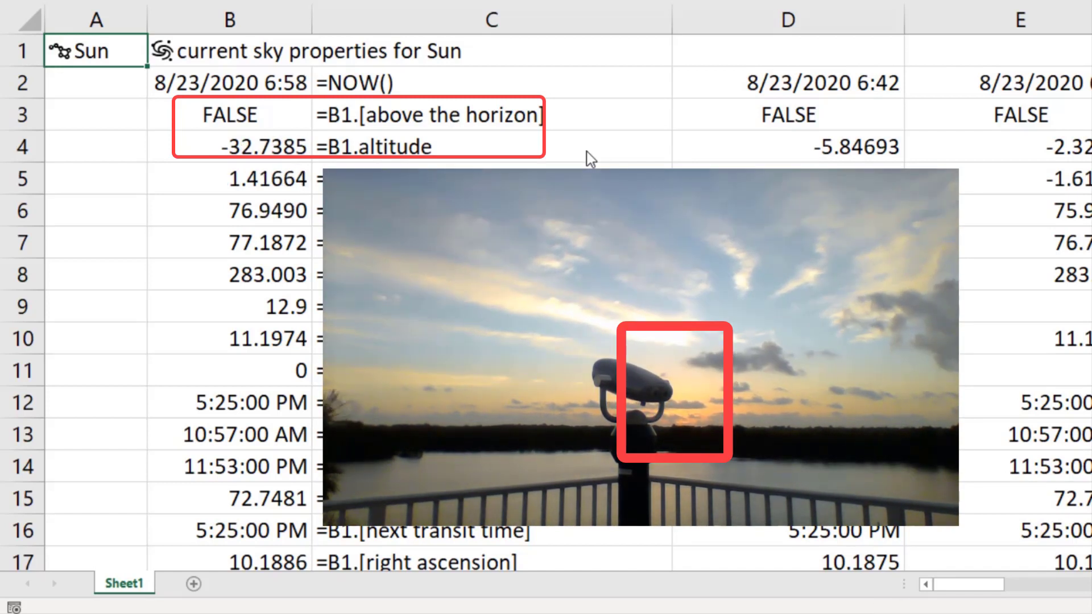
{"action": "key", "text": "ctrl+alt+F5"}
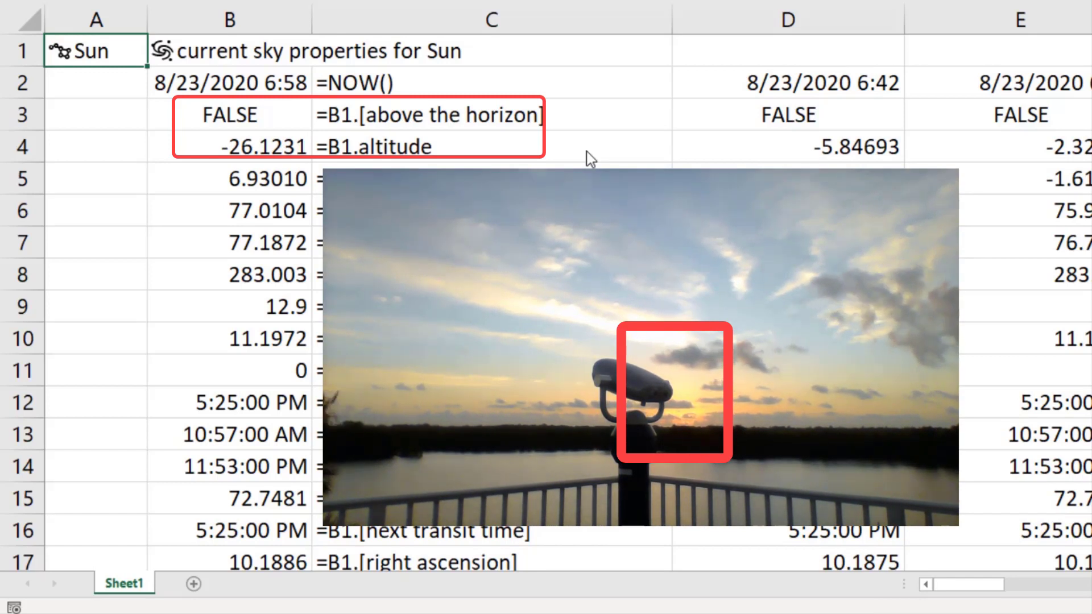
{"action": "key", "text": "ctrl+alt+F5"}
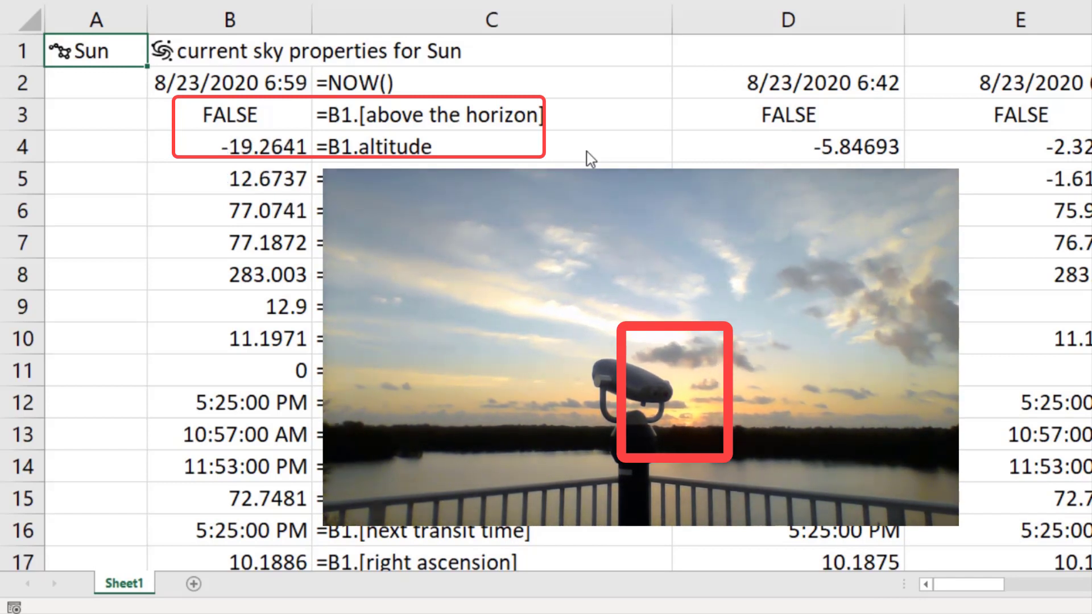
{"action": "key", "text": "ctrl+alt+F5"}
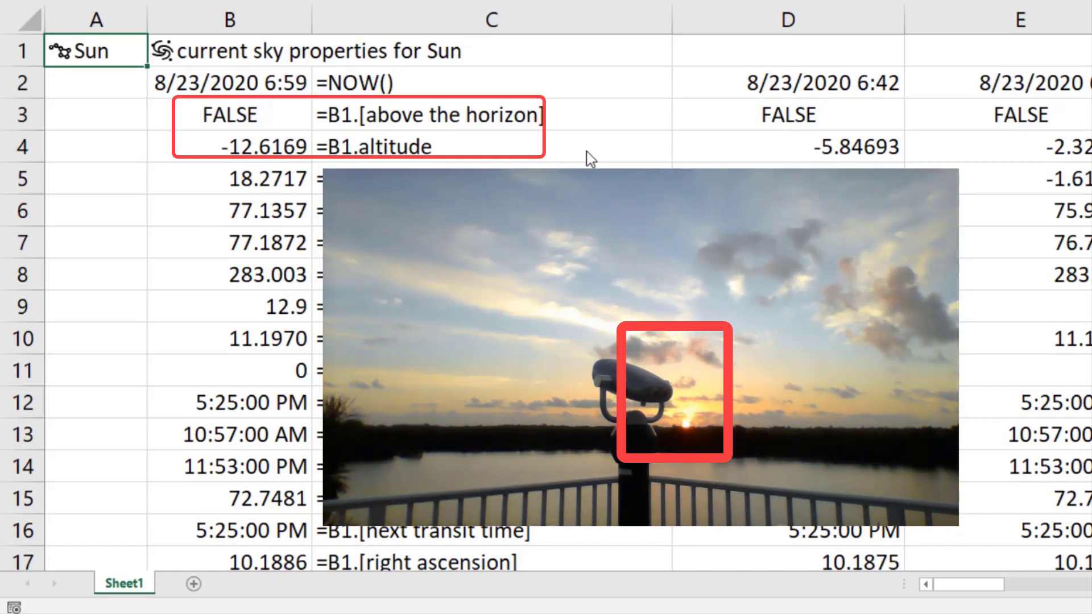
{"action": "key", "text": "ctrl+alt+F5"}
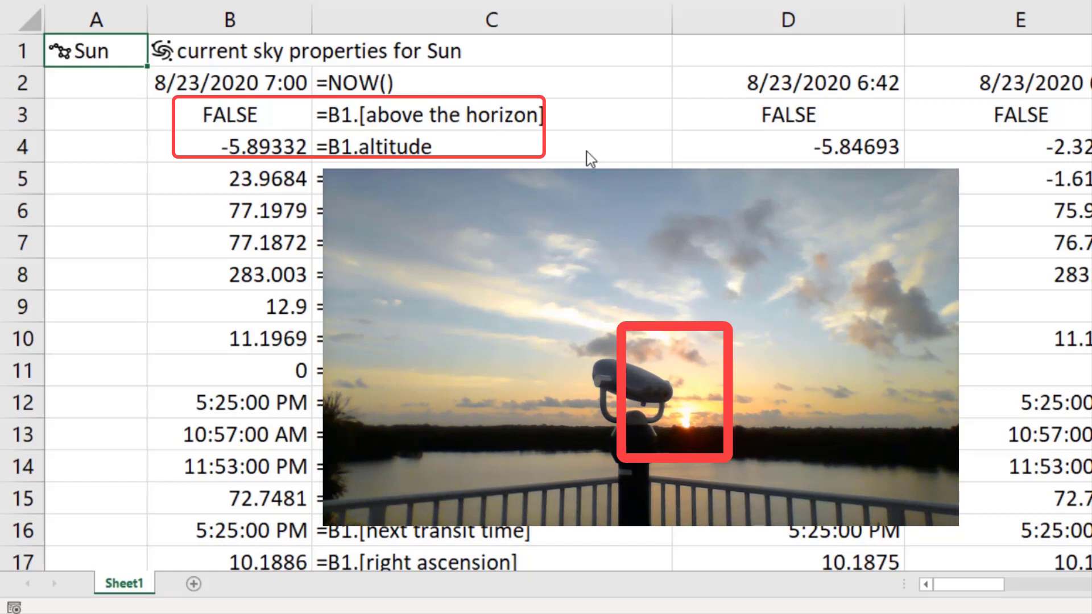
{"action": "key", "text": "ctrl+alt+F5"}
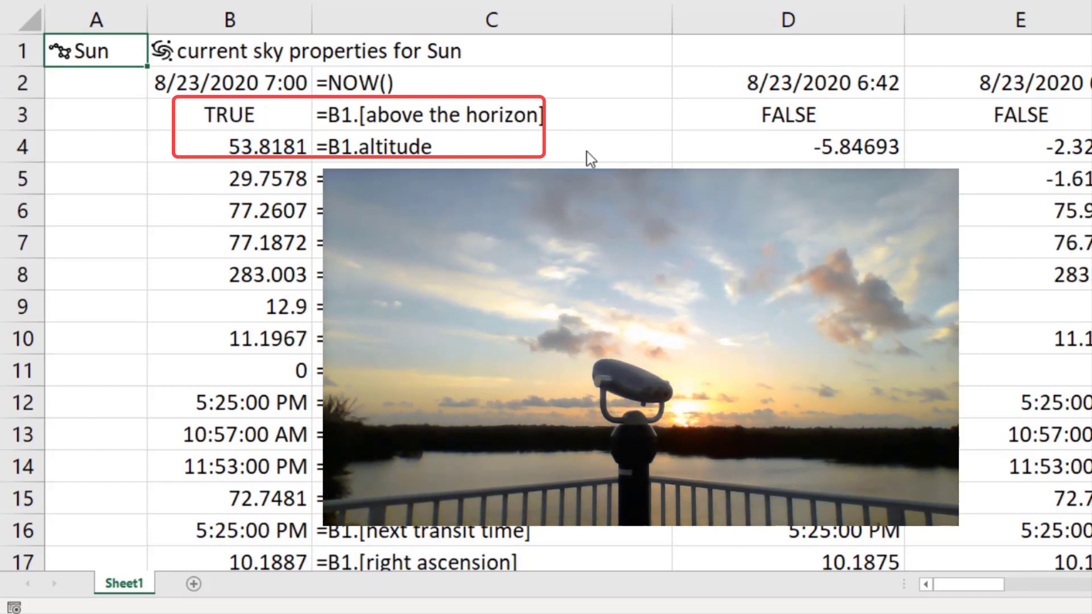
{"action": "key", "text": "ctrl+alt+F5"}
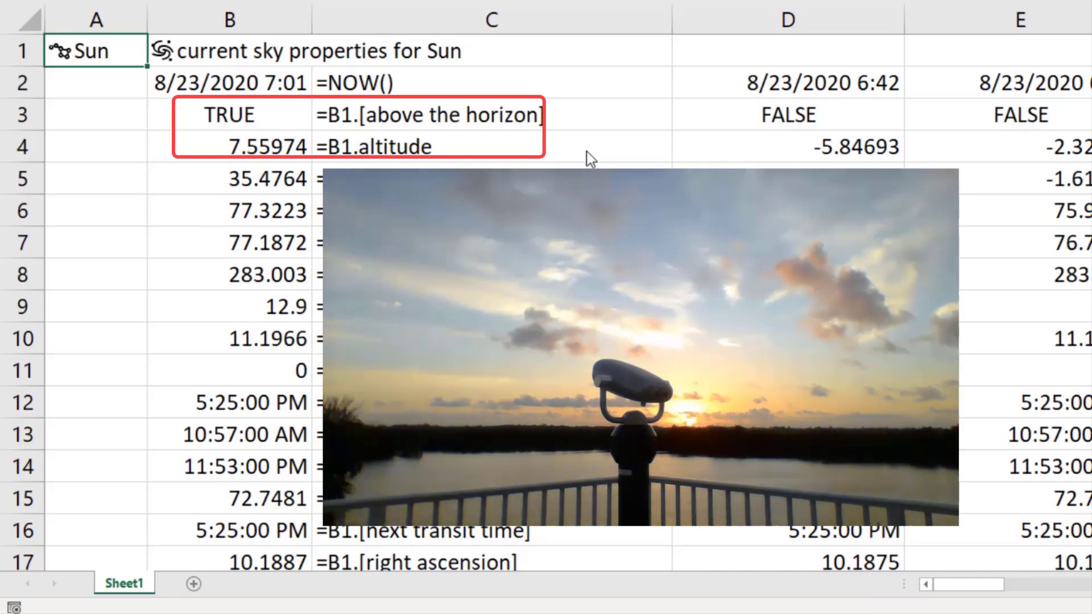
{"action": "key", "text": "ctrl+alt+F5"}
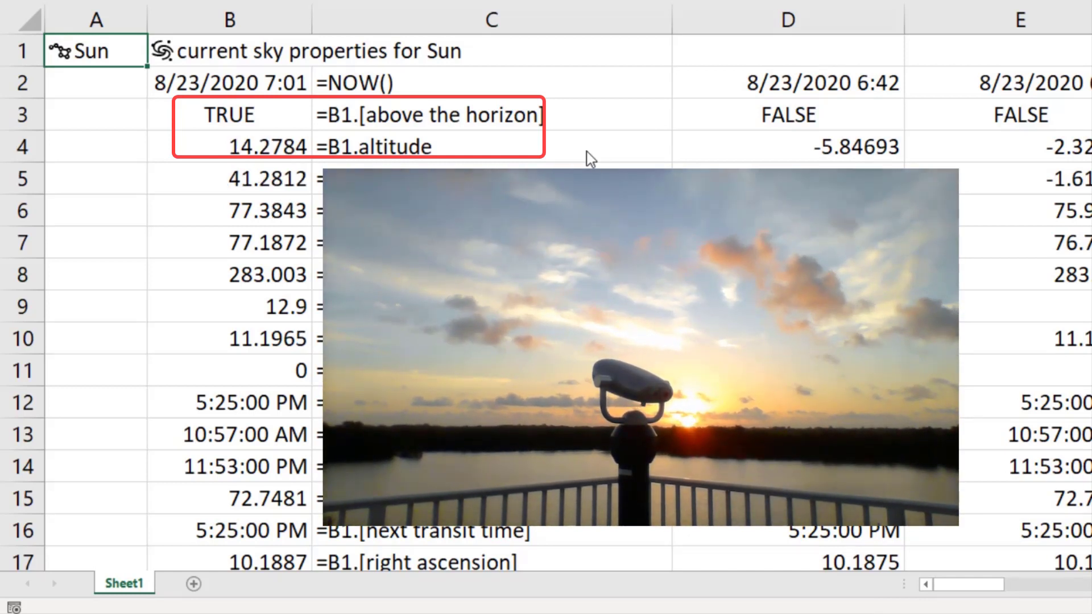
{"action": "key", "text": "ctrl+alt+F5"}
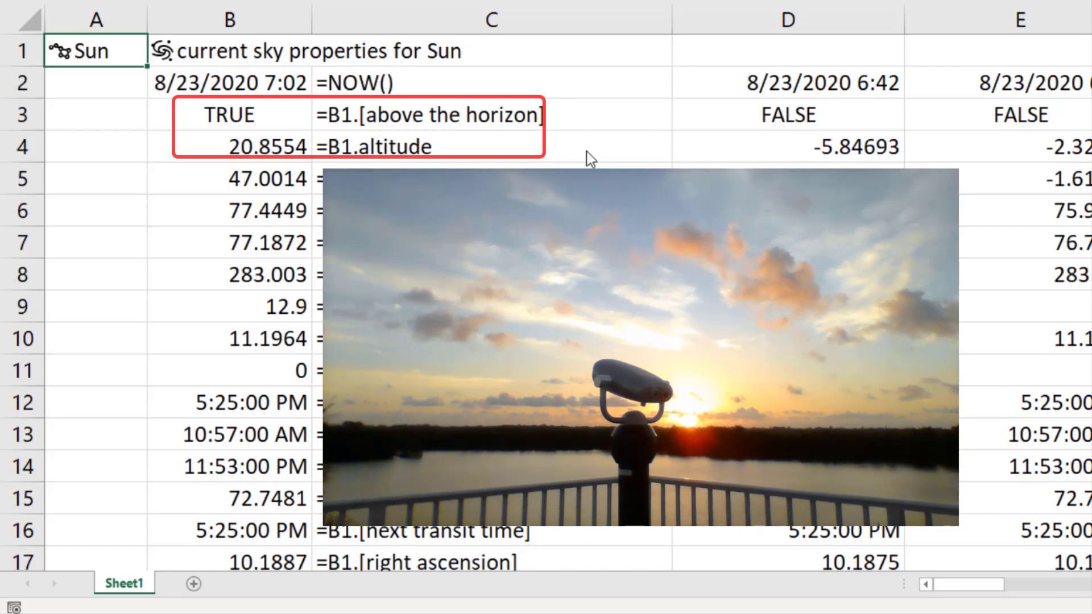
{"action": "key", "text": "ctrl+alt+F5"}
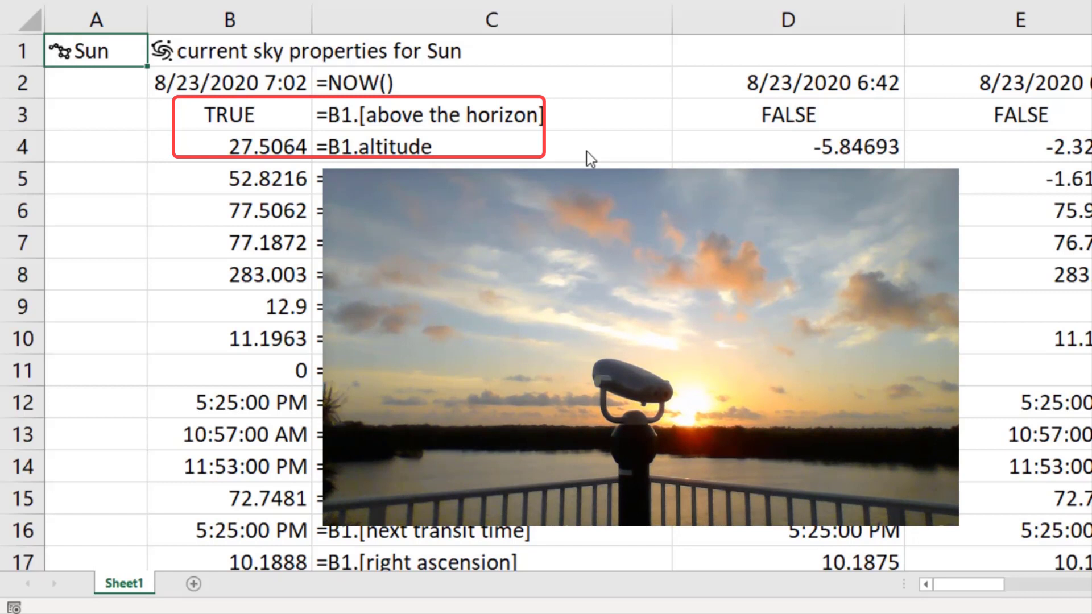
{"action": "key", "text": "ctrl+alt+F5"}
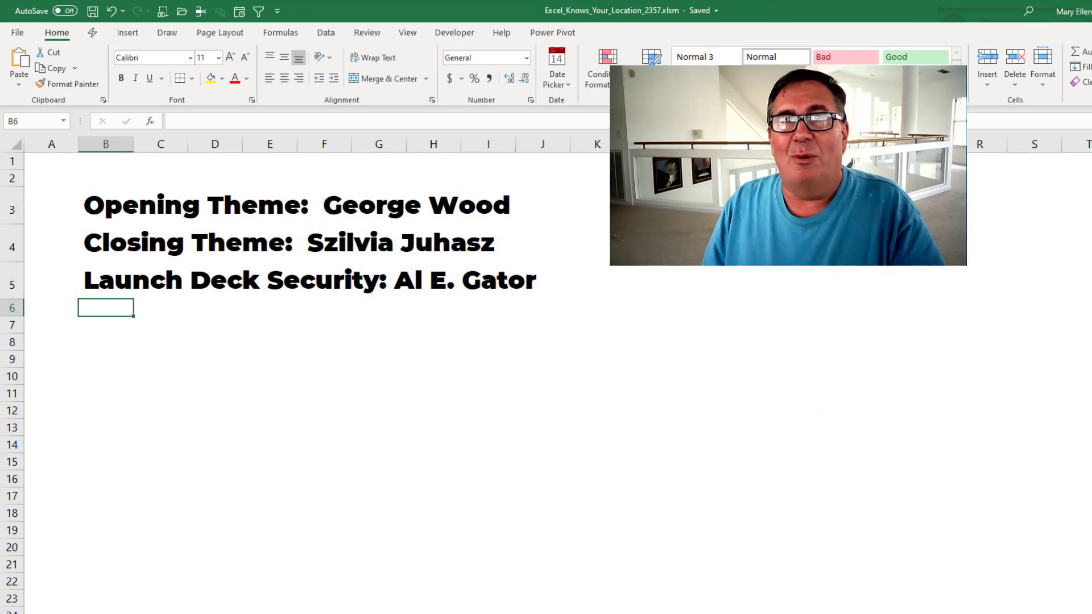
Deselect the picture by selecting an empty cell such as T23
{"action": "left_click", "coordinate": [1075, 597]}
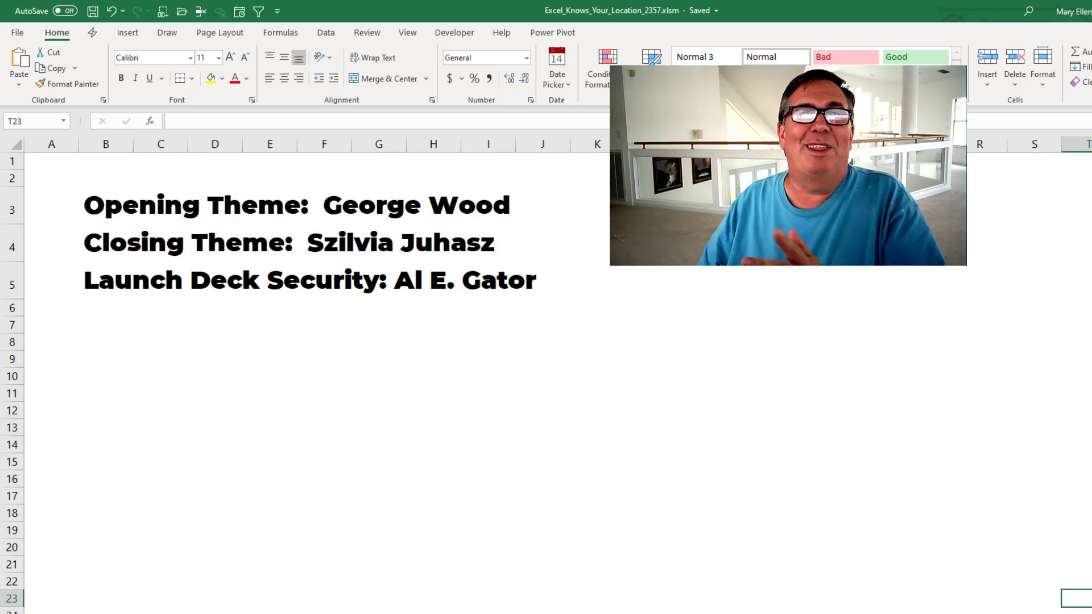